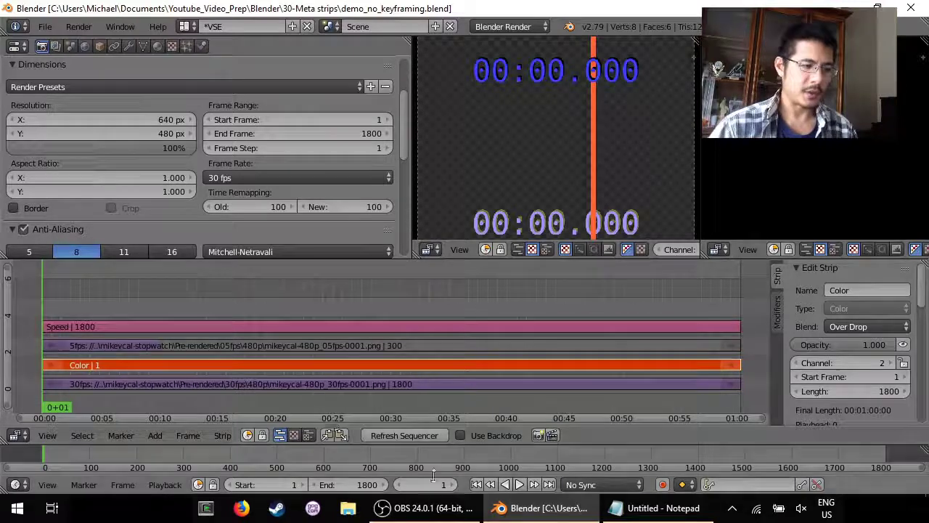
# Play back the sequence and inspect the 30fps, 5fps, Speed and Color strips one by one
pyautogui.click(519, 485)
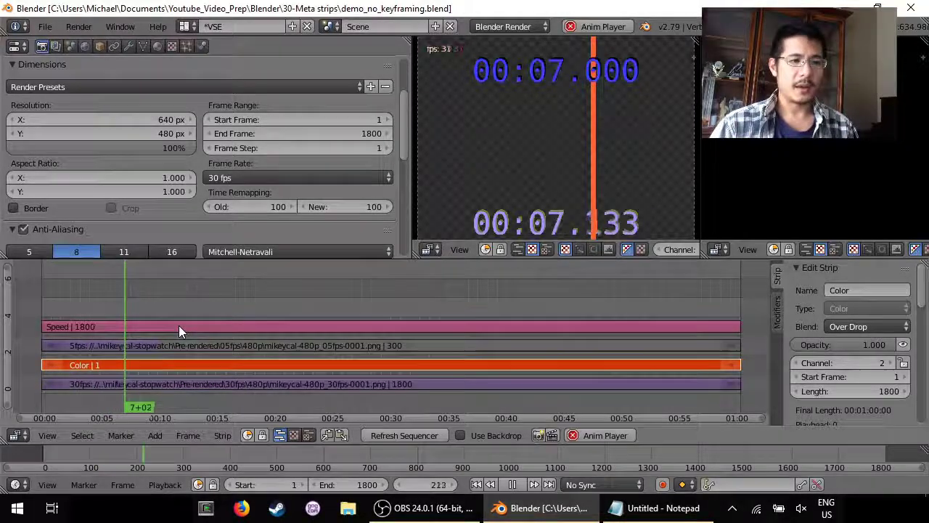
pyautogui.rightClick(206, 385)
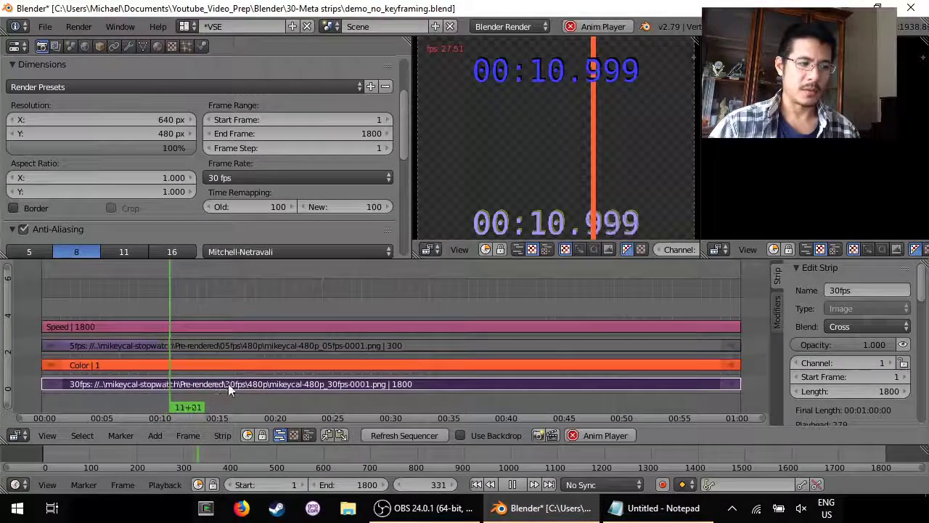
pyautogui.rightClick(231, 348)
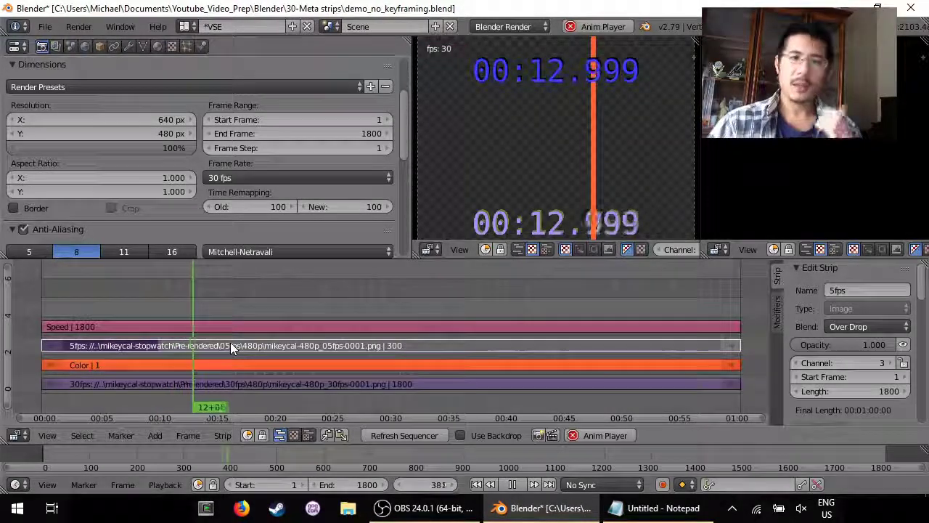
pyautogui.rightClick(228, 327)
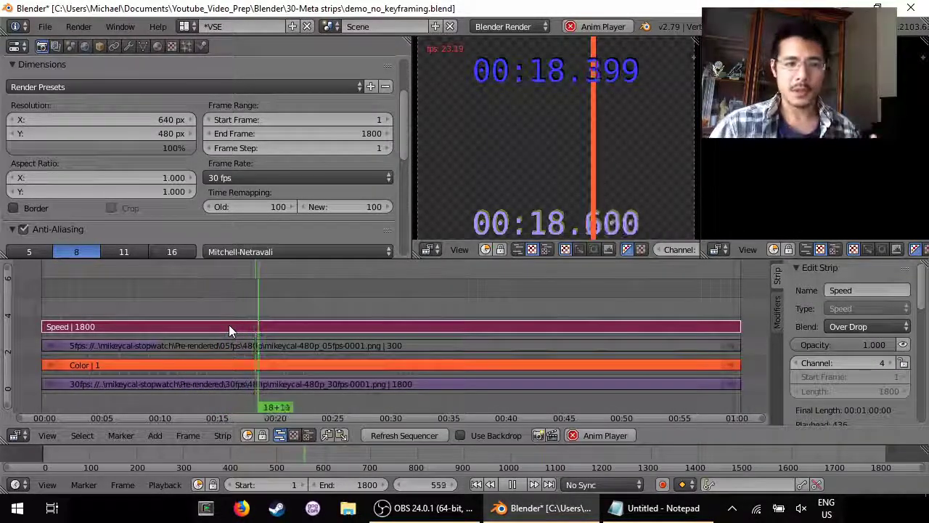
pyautogui.rightClick(290, 363)
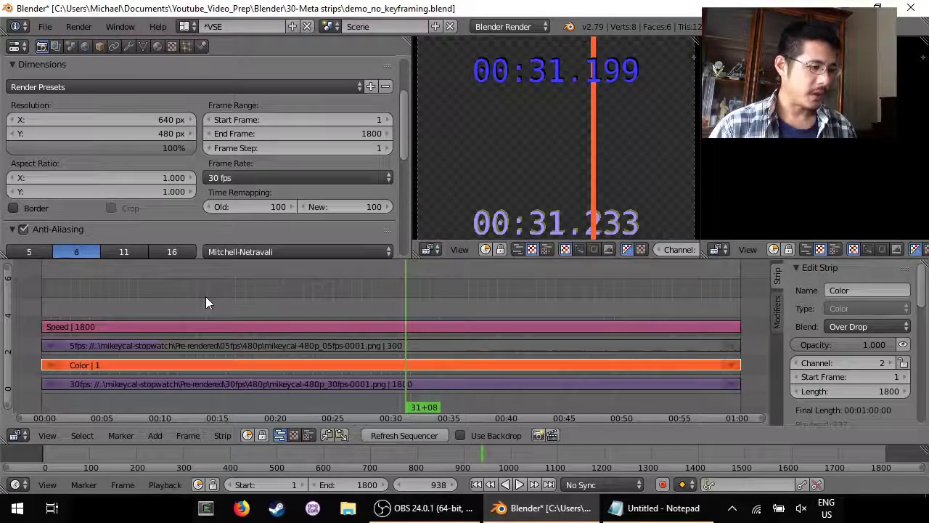
# Select all four strips in the sequencer and combine them into one meta strip
pyautogui.click(77, 438)
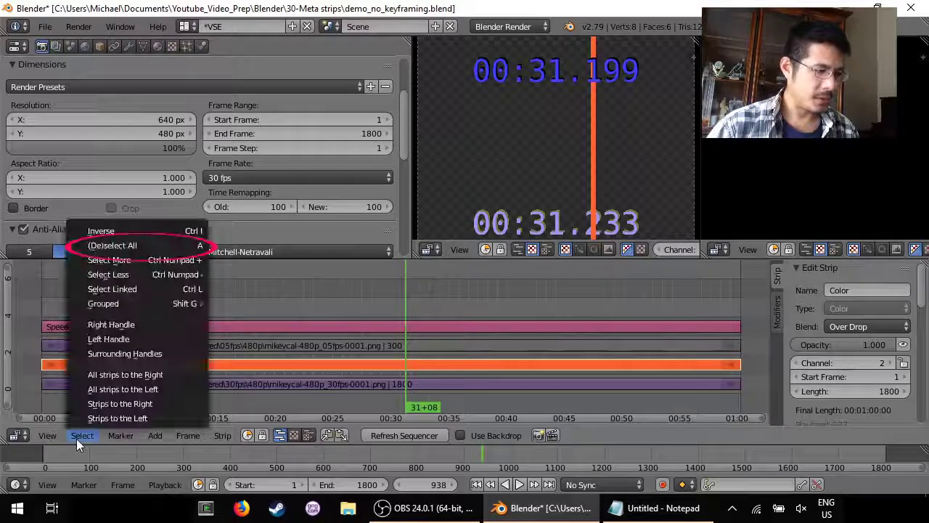
pyautogui.click(133, 245)
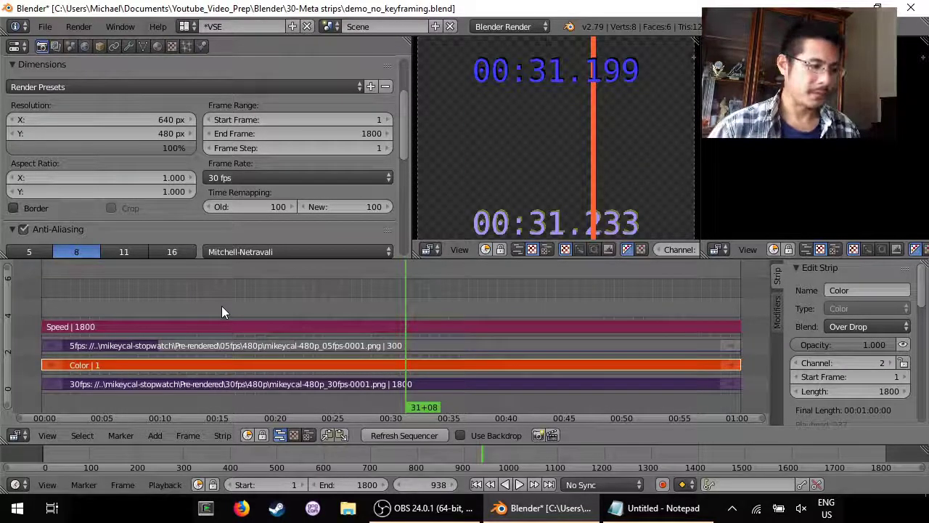
pyautogui.click(223, 435)
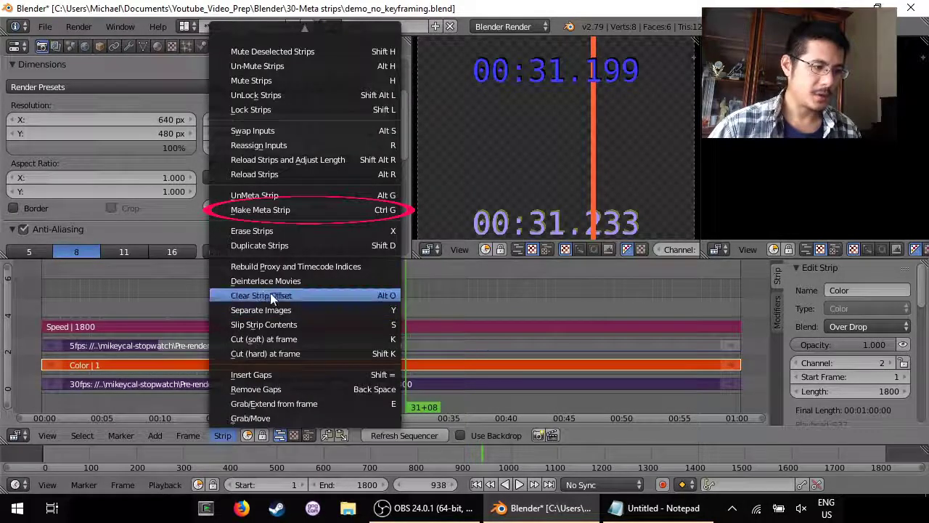
pyautogui.click(313, 209)
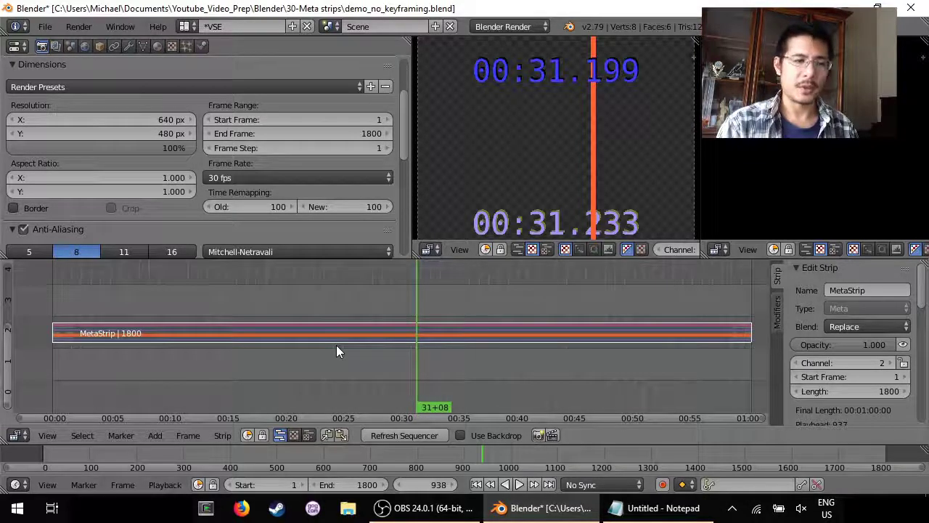
# During playback, try the meta strip's opacity and enable Image Offset with X set to 5
pyautogui.click(520, 485)
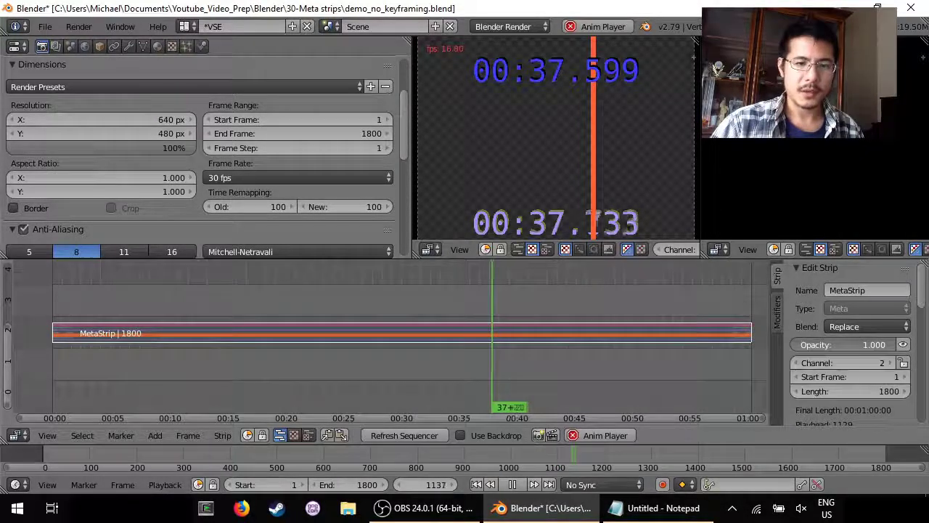
pyautogui.moveTo(872, 344)
pyautogui.mouseDown()
pyautogui.moveTo(828, 345)
pyautogui.moveTo(864, 345)
pyautogui.mouseUp()
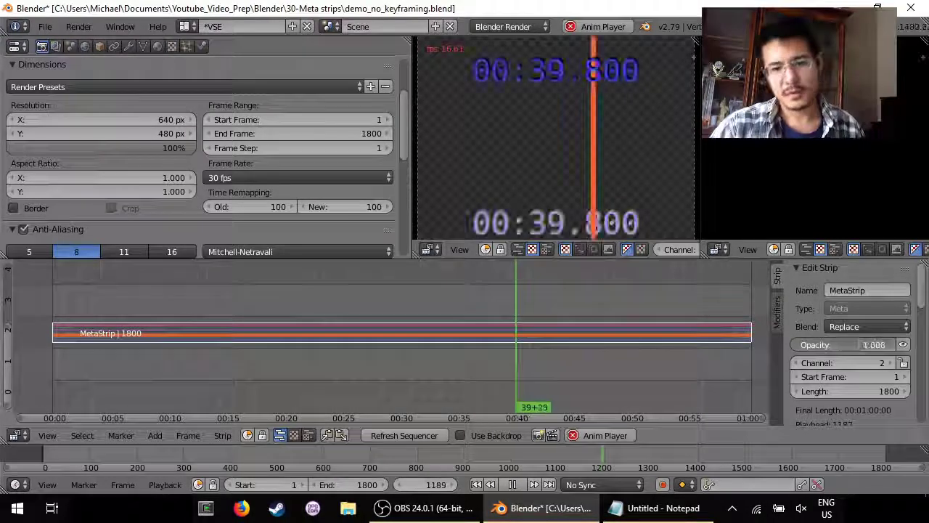
pyautogui.moveTo(925, 316); pyautogui.dragTo(926, 362)
pyautogui.click(833, 292)
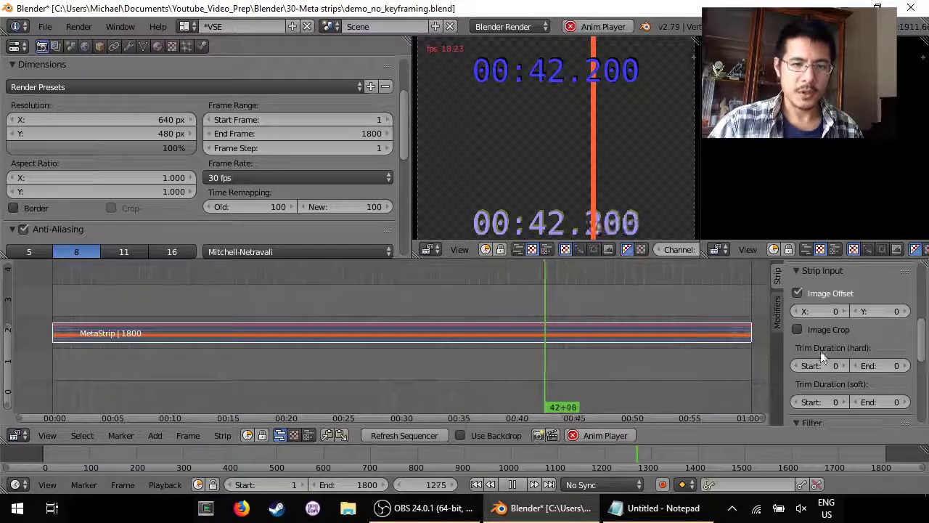
pyautogui.moveTo(825, 314)
pyautogui.mouseDown()
pyautogui.moveTo(788, 314)
pyautogui.moveTo(854, 314)
pyautogui.moveTo(816, 313)
pyautogui.mouseUp()
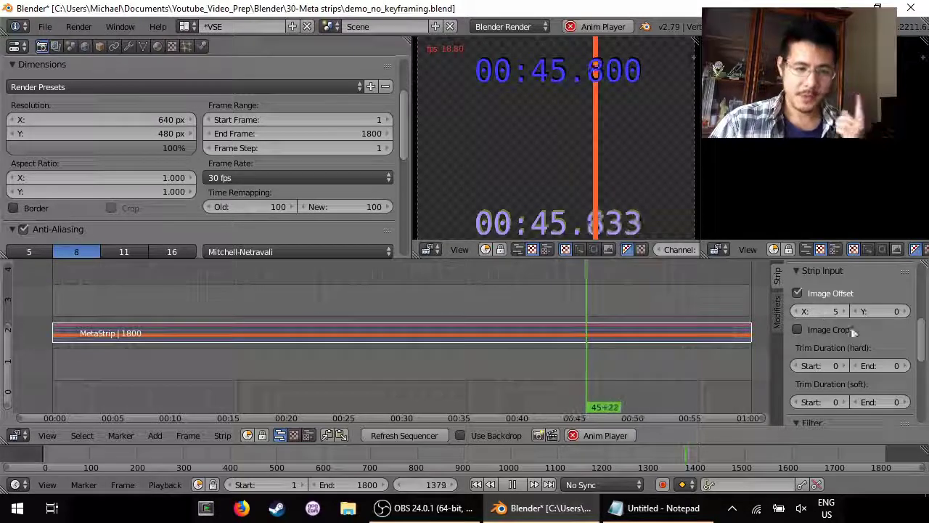
pyautogui.click(599, 435)
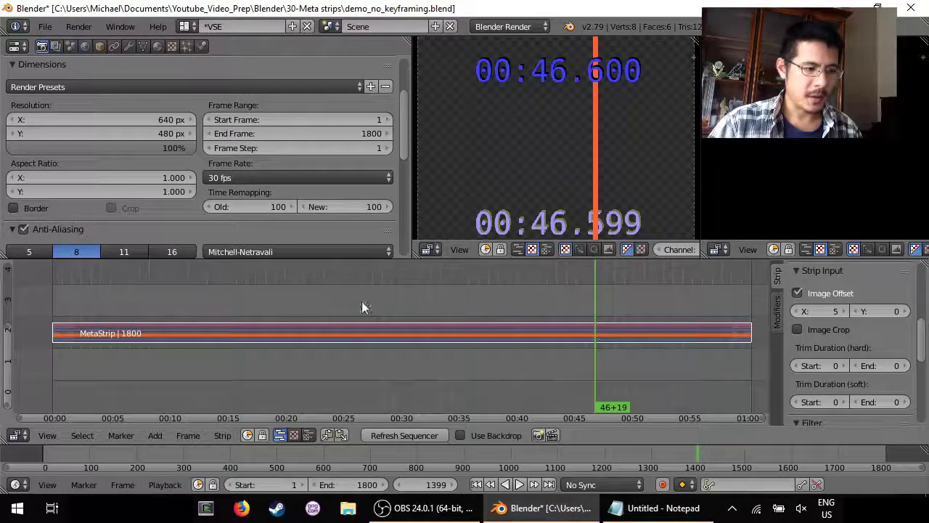
# Make a soft cut through the meta strip at frame 910
pyautogui.click(405, 294)
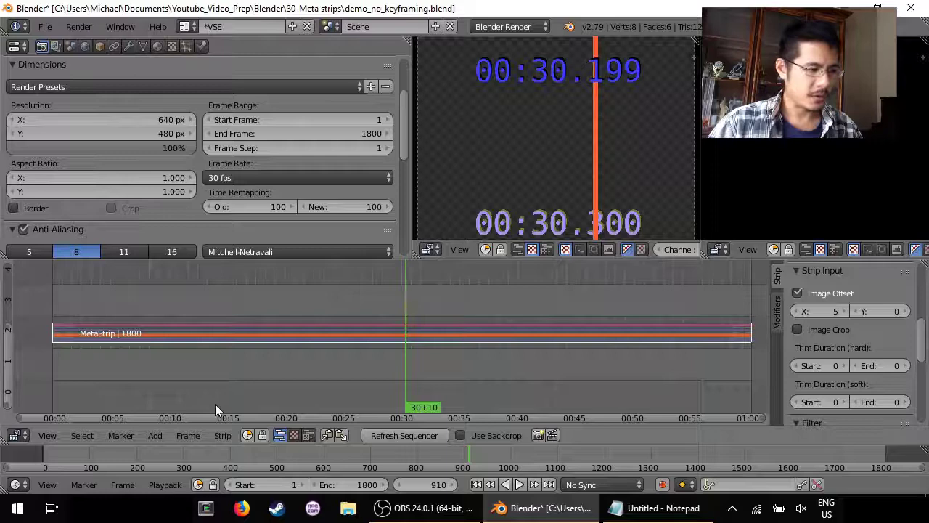
pyautogui.click(225, 438)
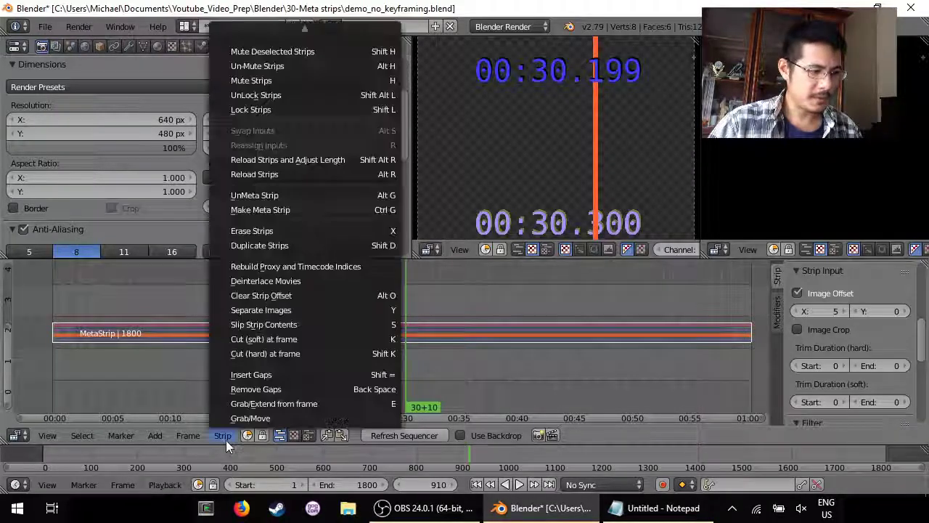
pyautogui.click(264, 339)
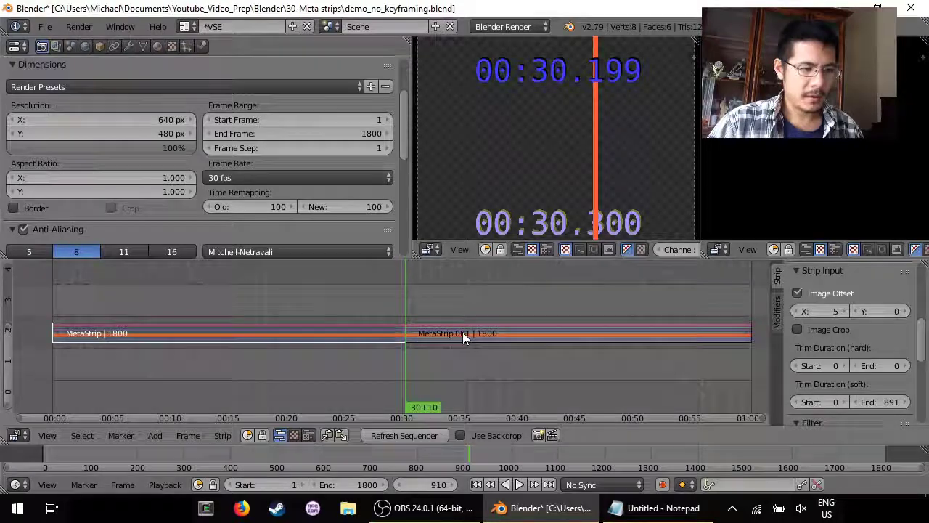
# Scrub across the cut and play back both halves of the meta strip
pyautogui.moveTo(262, 287); pyautogui.dragTo(567, 297)
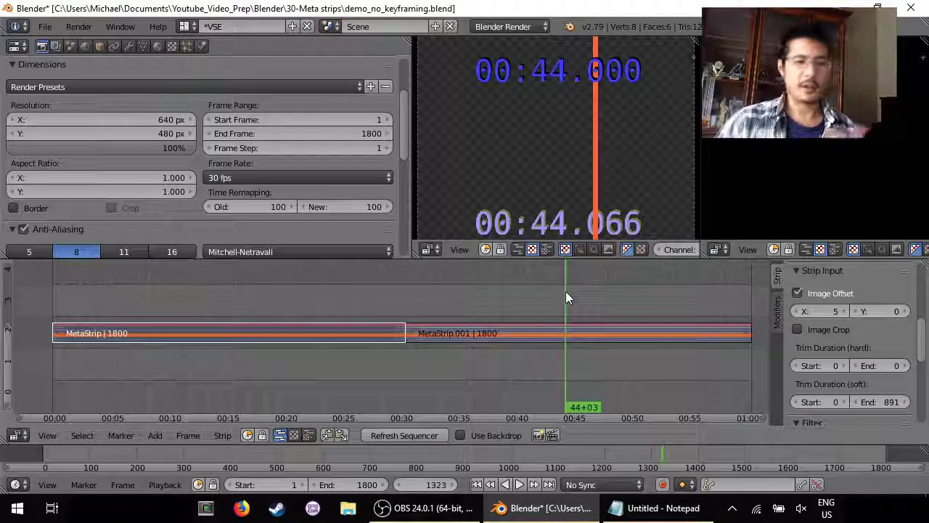
pyautogui.click(517, 484)
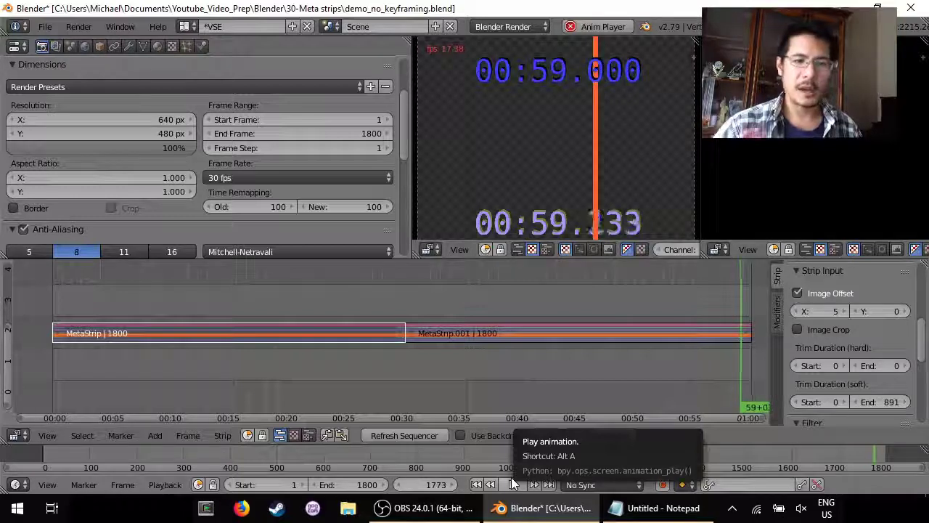
pyautogui.hotkey('alt', 'a')
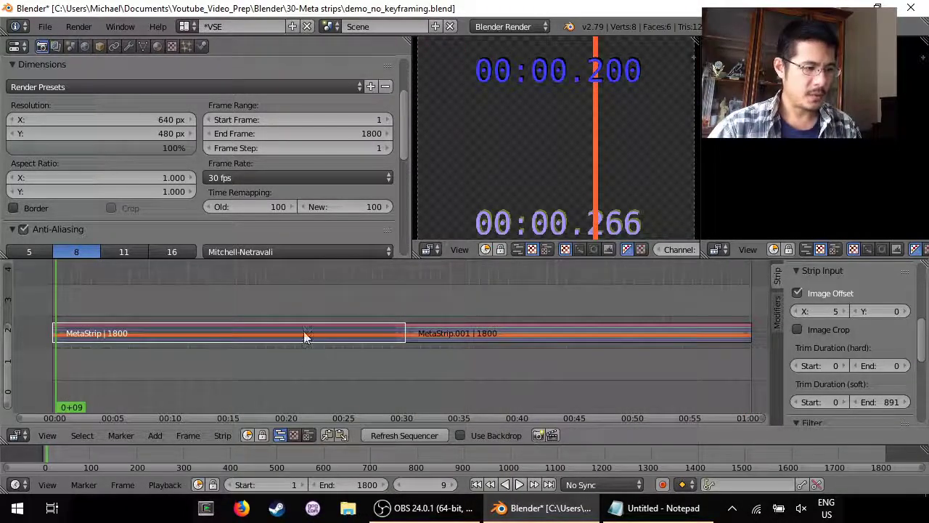
# Swap the two halves on channel 1, with MetaStrip.001 at the start and MetaStrip directly behind it, and play back the junction
pyautogui.click(279, 331)
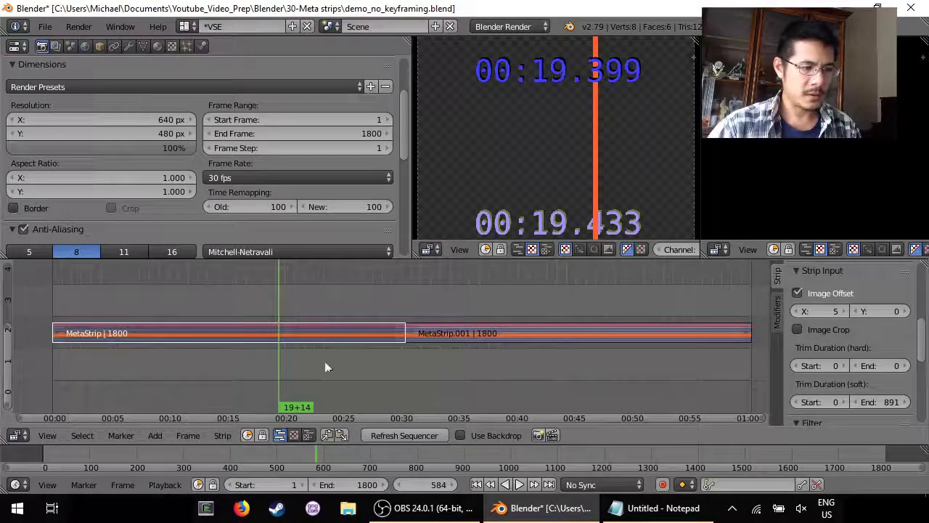
pyautogui.press('g')
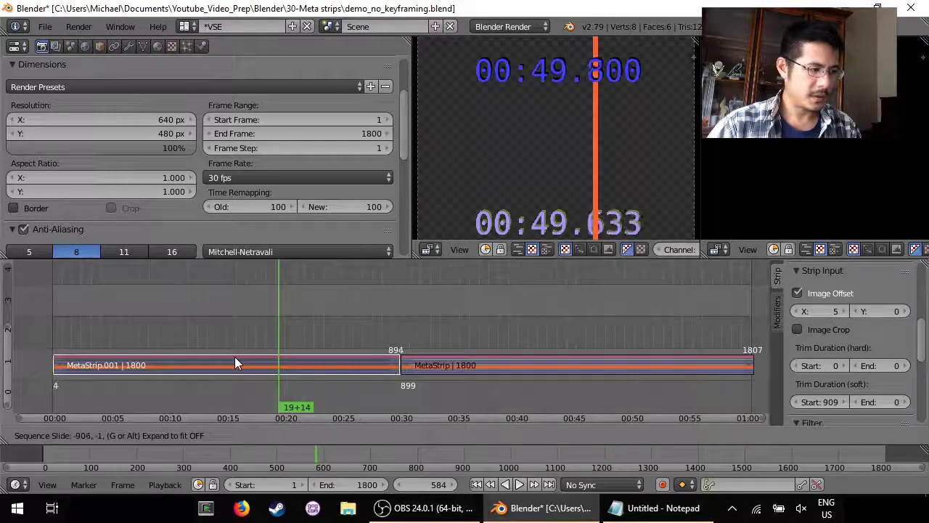
pyautogui.click(233, 357)
pyautogui.click(454, 366)
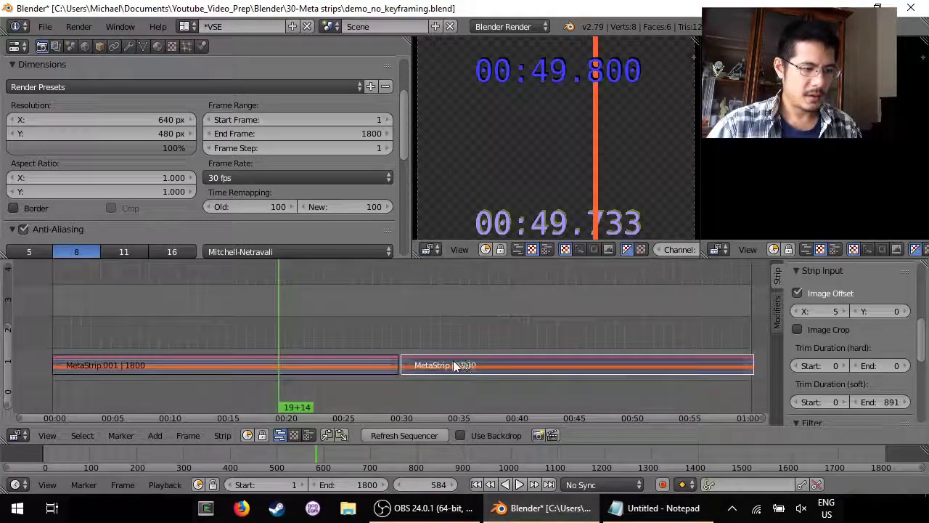
pyautogui.press('g')
pyautogui.click(451, 365)
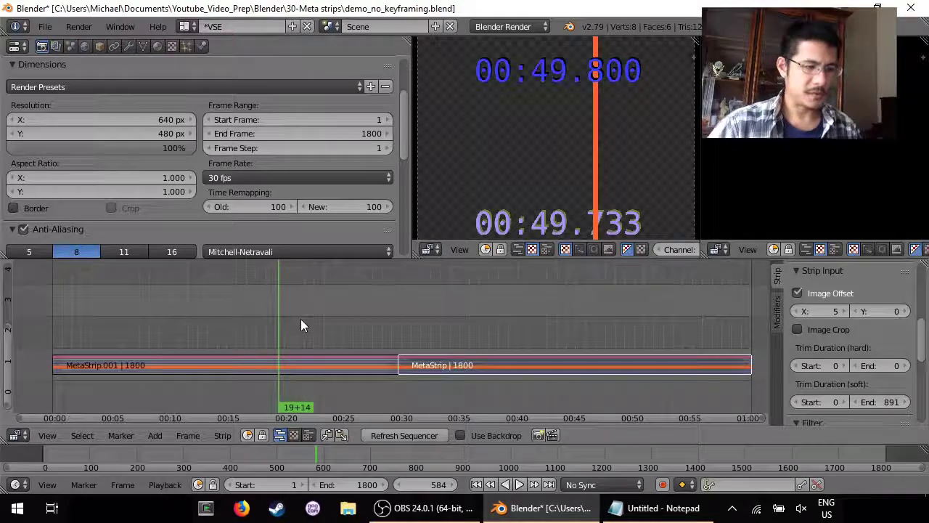
pyautogui.click(520, 485)
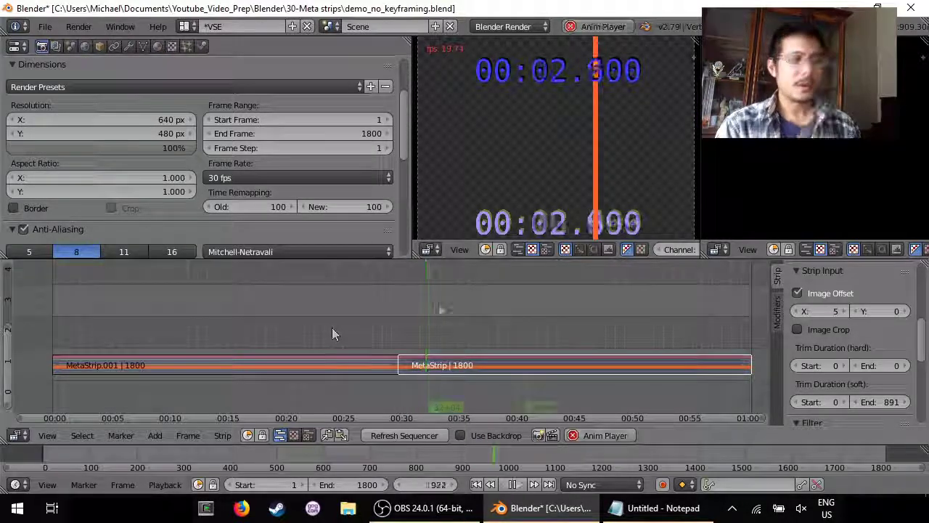
pyautogui.press('Escape')
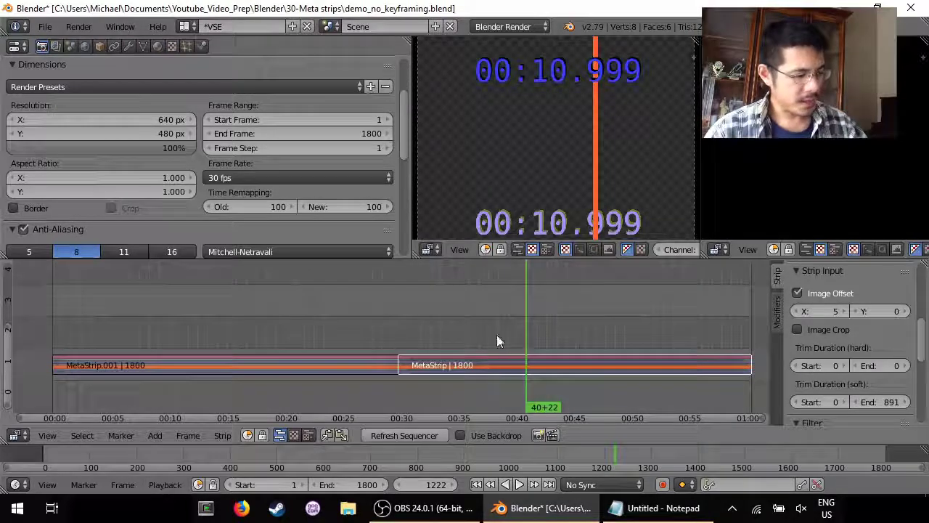
# Open MetaStrip for editing, scrub through its contents and inspect the Speed strip inside
pyautogui.press('Tab')
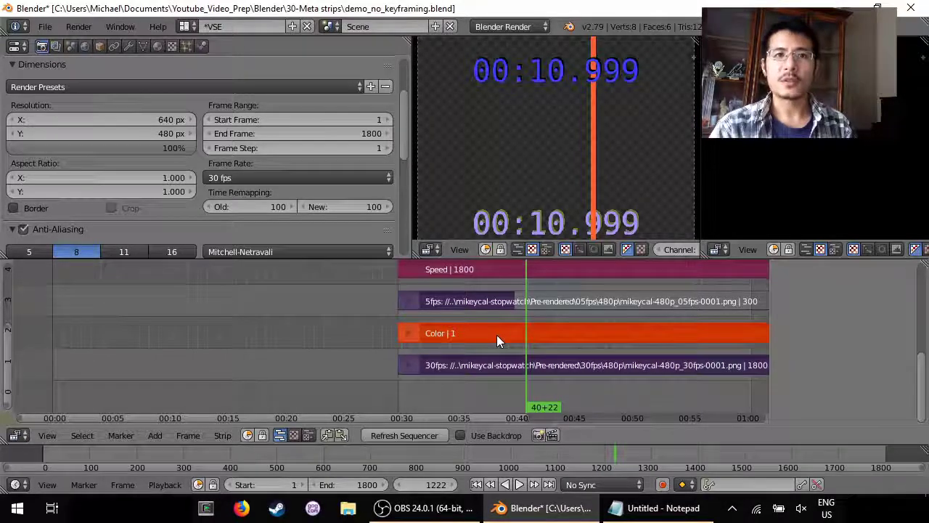
pyautogui.moveTo(512, 289); pyautogui.dragTo(494, 318, button='middle')
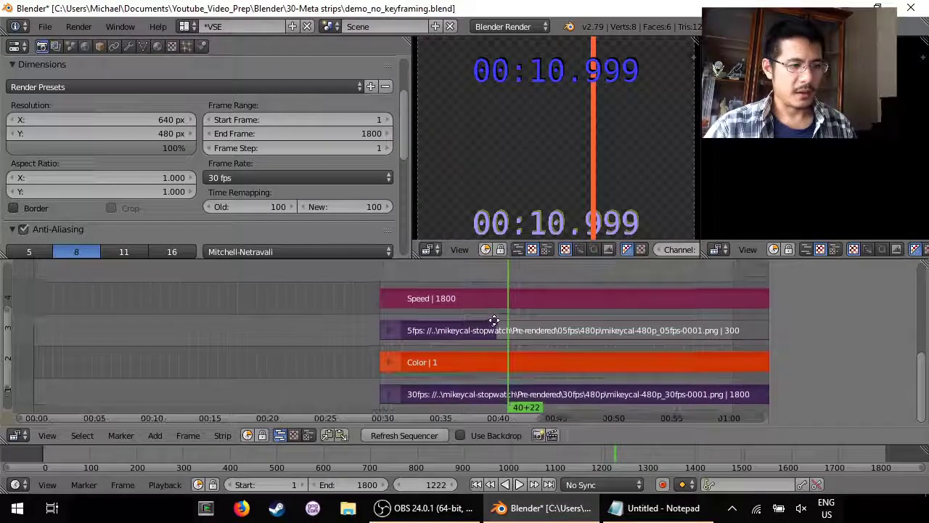
pyautogui.click(478, 276)
pyautogui.rightClick(518, 298)
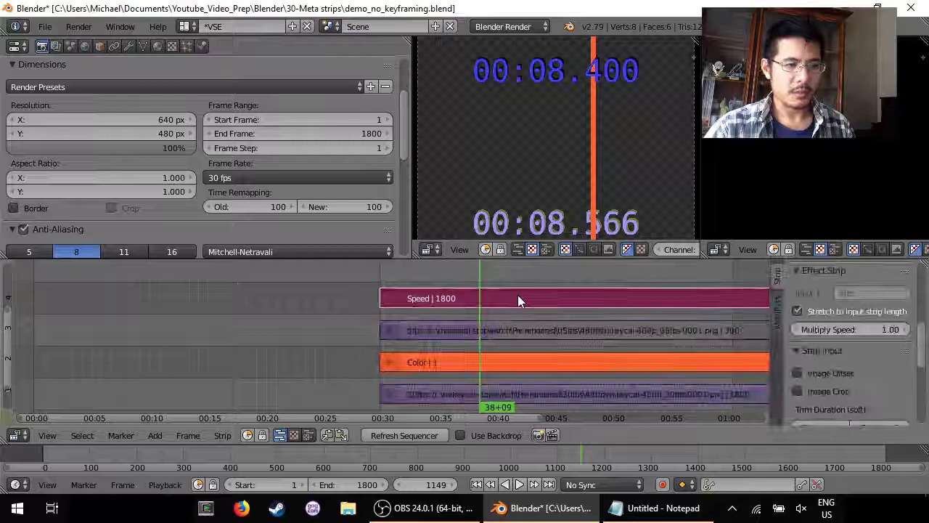
# Change the Color strip inside MetaStrip to magenta and return to the main sequence
pyautogui.rightClick(508, 362)
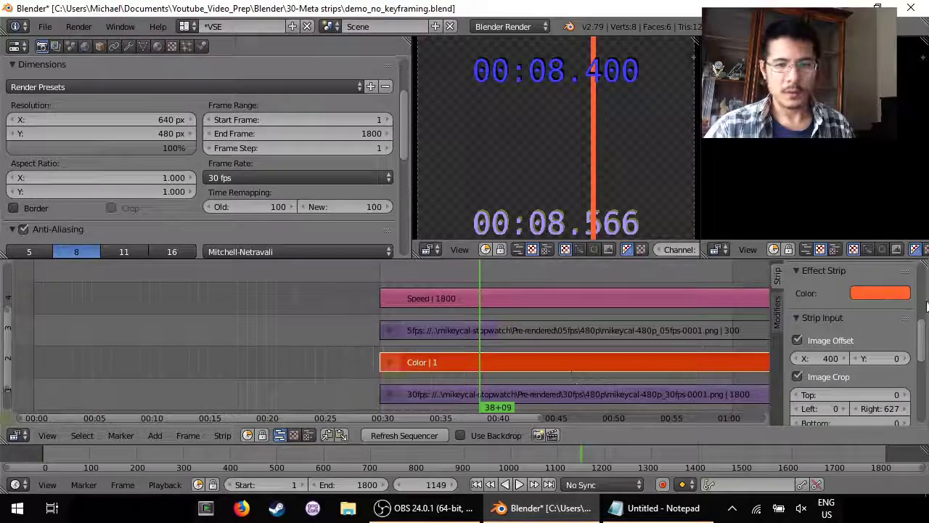
pyautogui.click(880, 293)
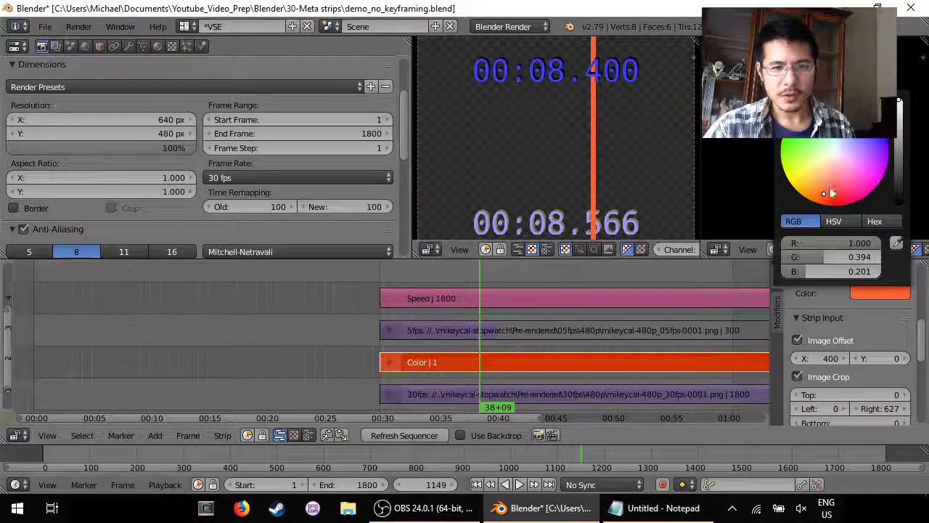
pyautogui.click(878, 180)
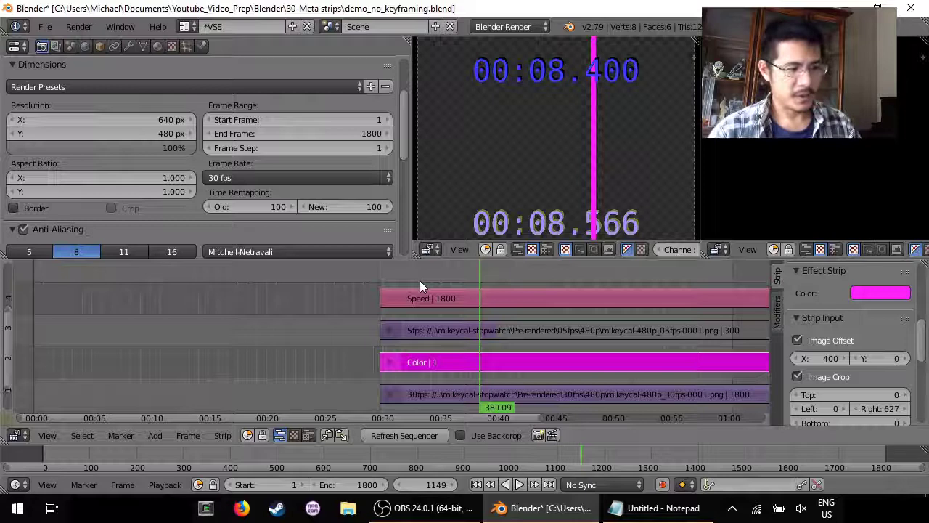
pyautogui.hotkey('ctrl', 'g')
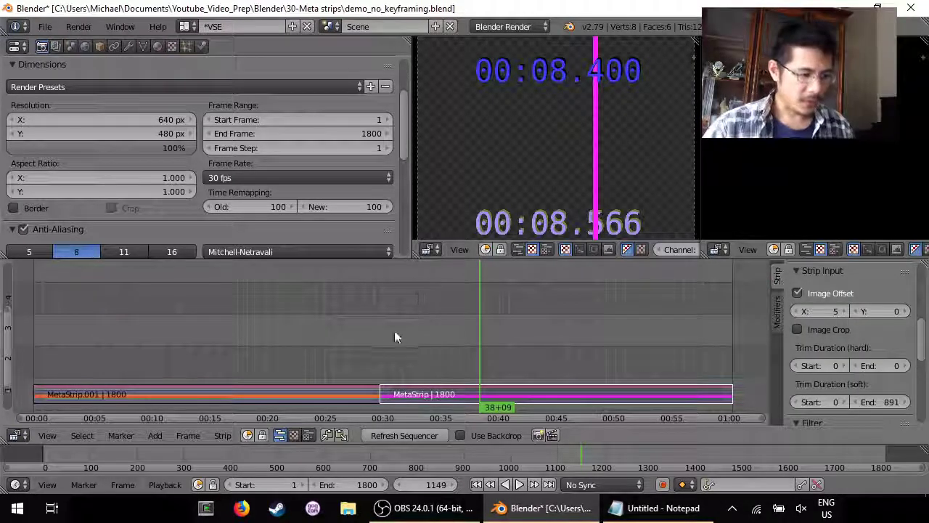
# Preview playback around 27 seconds, shortly before the junction of the two meta strips
pyautogui.click(349, 341)
pyautogui.hotkey('alt', 'a')
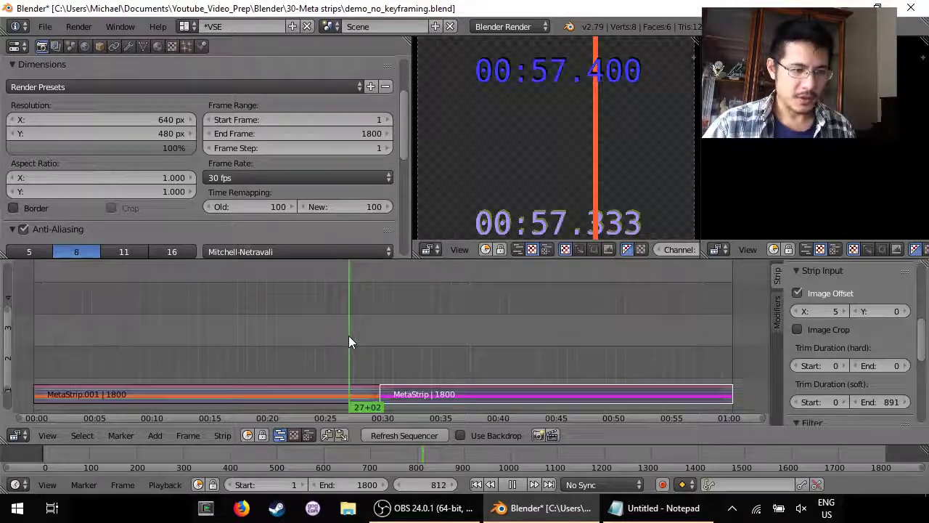
pyautogui.hotkey('alt', 'a')
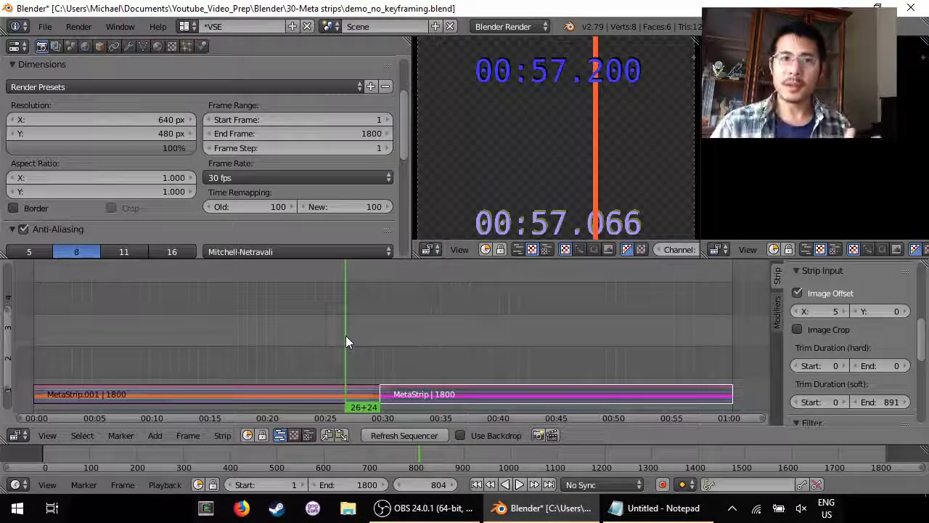
# Play back and scrub the main sequence through MetaStrip and around its junction with MetaStrip.001
pyautogui.click(417, 335)
pyautogui.hotkey('alt', 'a')
pyautogui.moveTo(420, 335); pyautogui.dragTo(537, 337)
pyautogui.hotkey('alt', 'a')
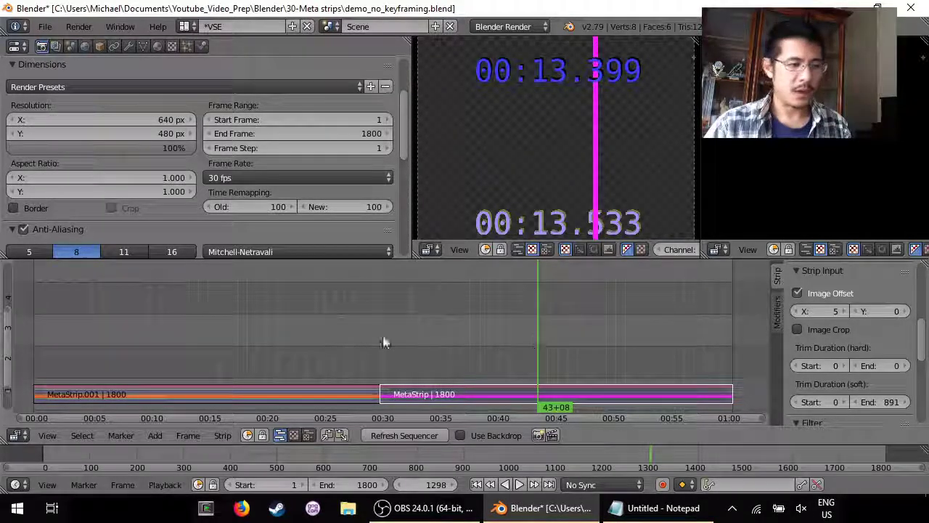
pyautogui.hotkey('alt', 'a')
pyautogui.moveTo(356, 338); pyautogui.dragTo(300, 338)
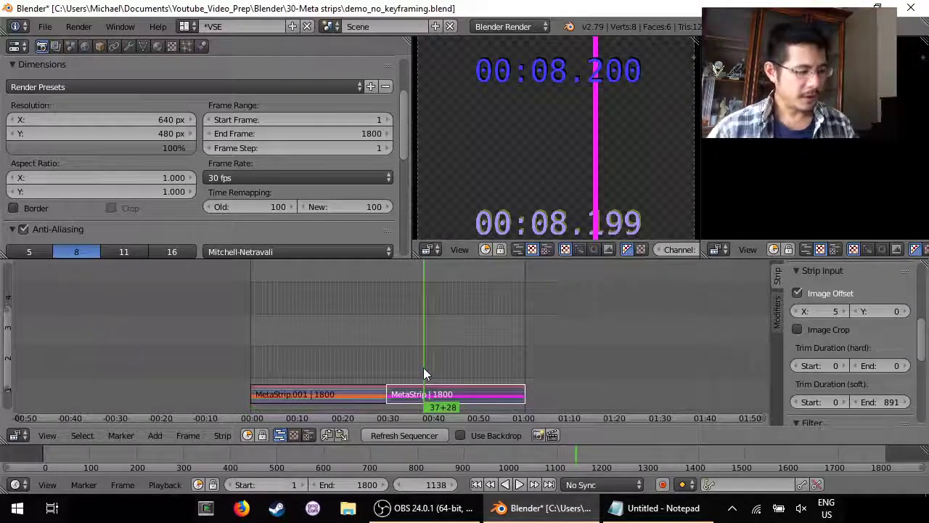
# Open MetaStrip for editing, move the playhead to the start of its contents near 30 seconds, and return to the main sequence
pyautogui.press('Tab')
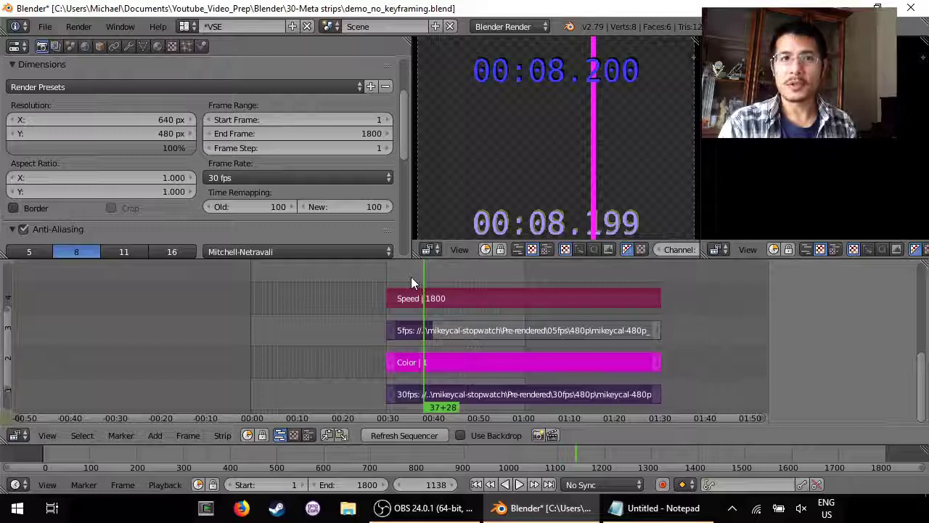
pyautogui.moveTo(393, 274)
pyautogui.mouseDown()
pyautogui.moveTo(420, 271)
pyautogui.moveTo(388, 274)
pyautogui.mouseUp()
pyautogui.press('Tab')
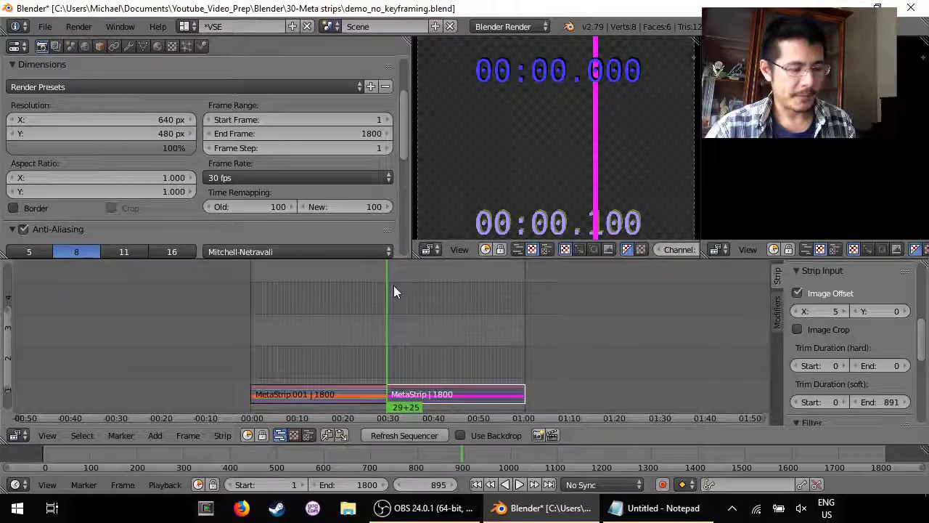
# Play back MetaStrip from its start in the main sequence and scrub back to about 40 seconds
pyautogui.hotkey('alt', 'a')
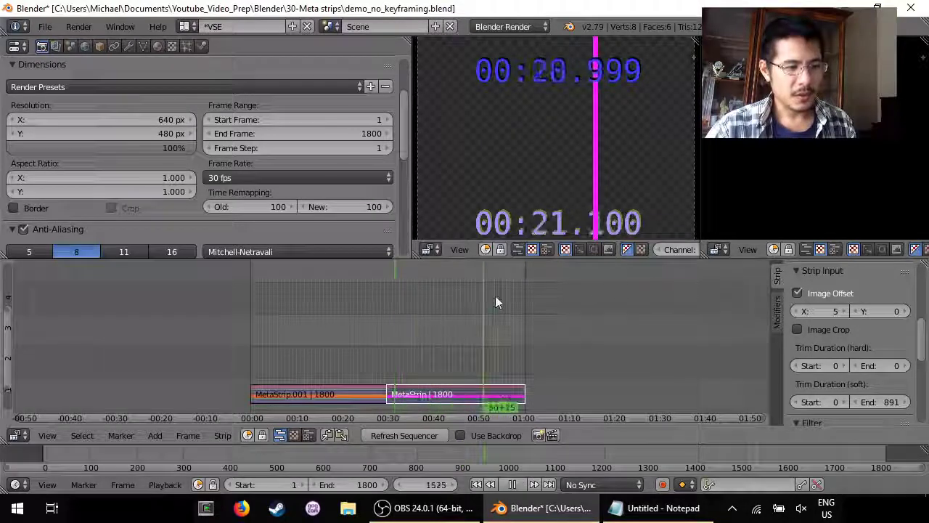
pyautogui.hotkey('alt', 'a')
pyautogui.moveTo(510, 302); pyautogui.dragTo(438, 296)
# Inspect the contents of MetaStrip and MetaStrip.001 in turn, returning to the main sequence after each
pyautogui.press('Tab')
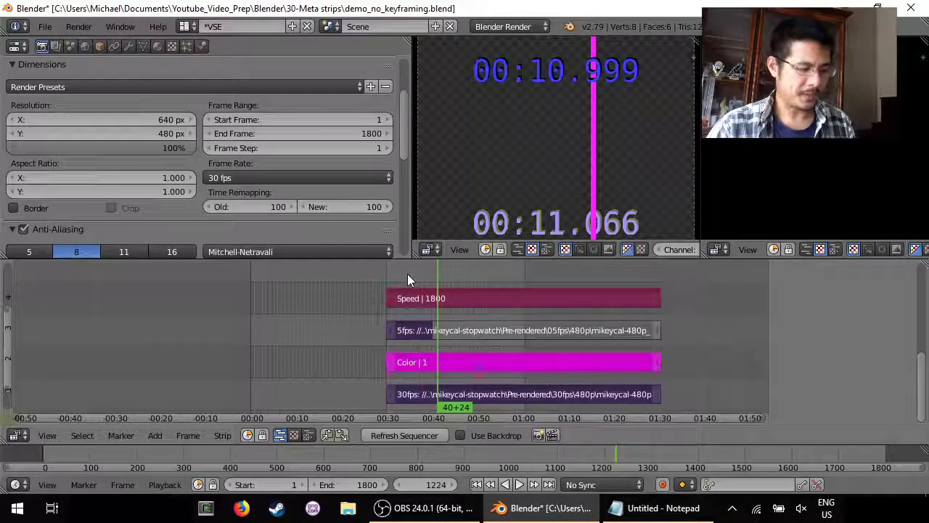
pyautogui.press('Tab')
pyautogui.rightClick(318, 393)
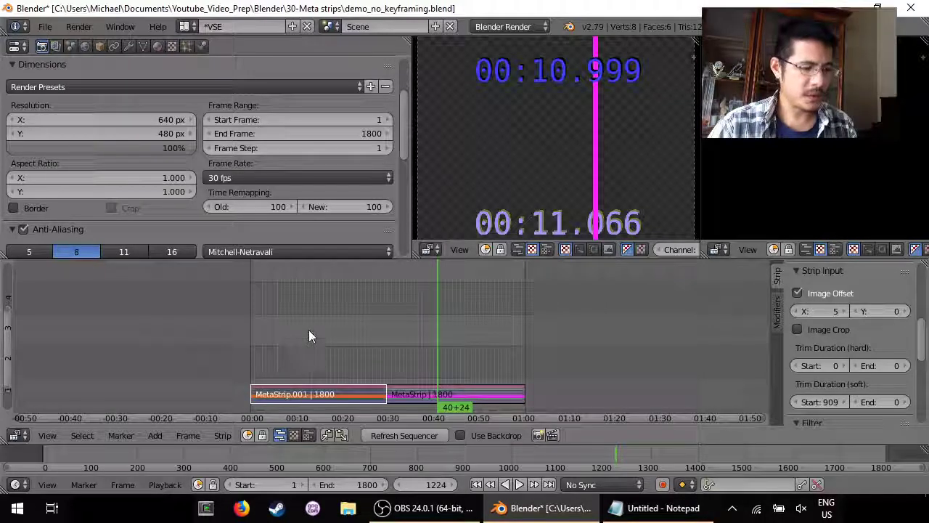
pyautogui.press('Tab')
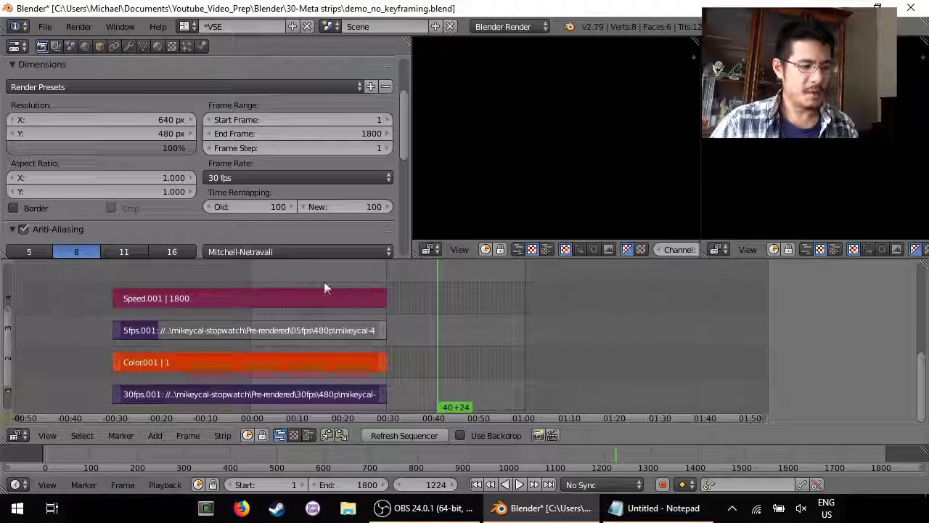
pyautogui.press('Tab')
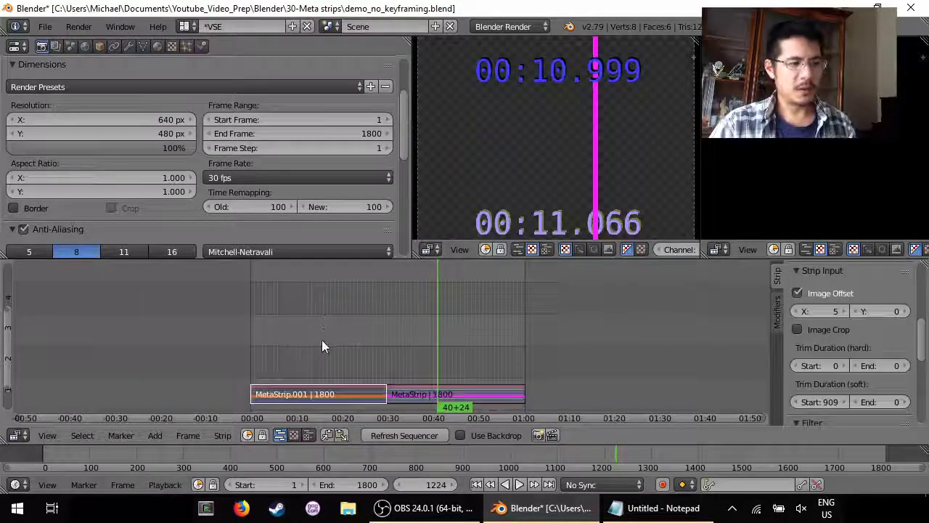